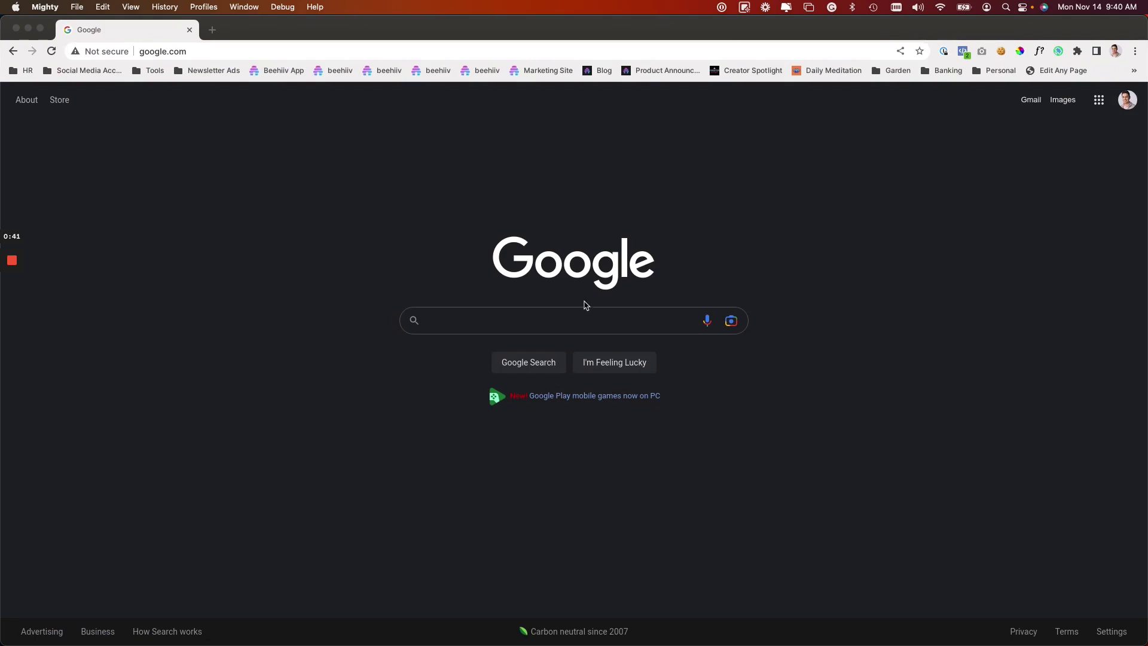
- Search Google for 'google search console' and go to the Search Console Overview page
click(552, 320)
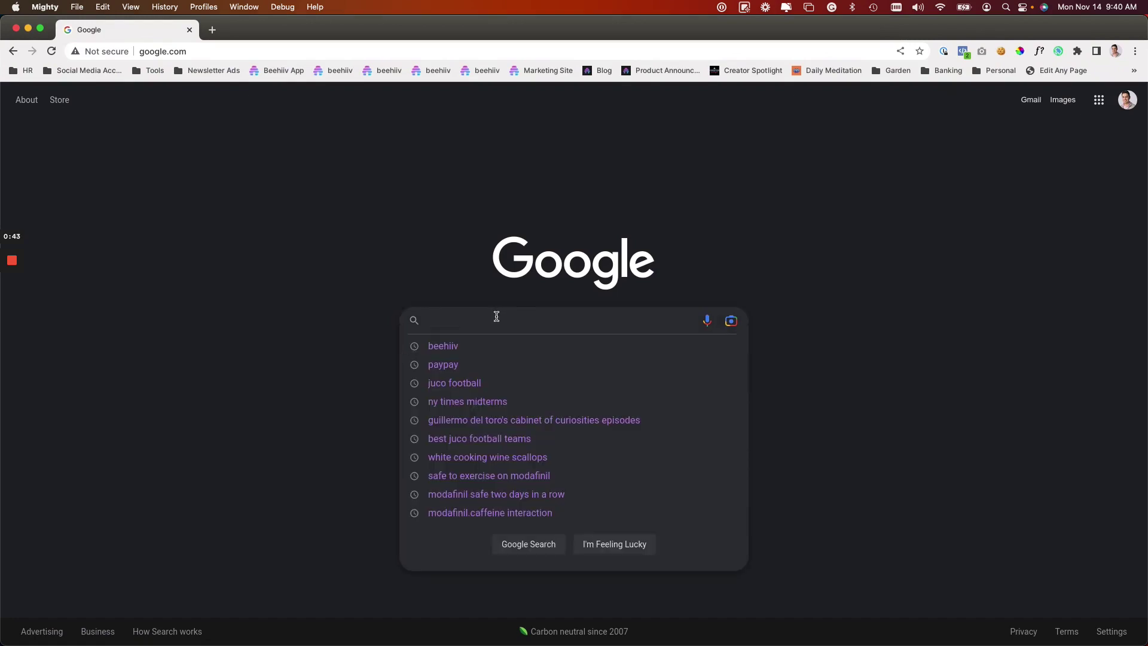
text(google search console)
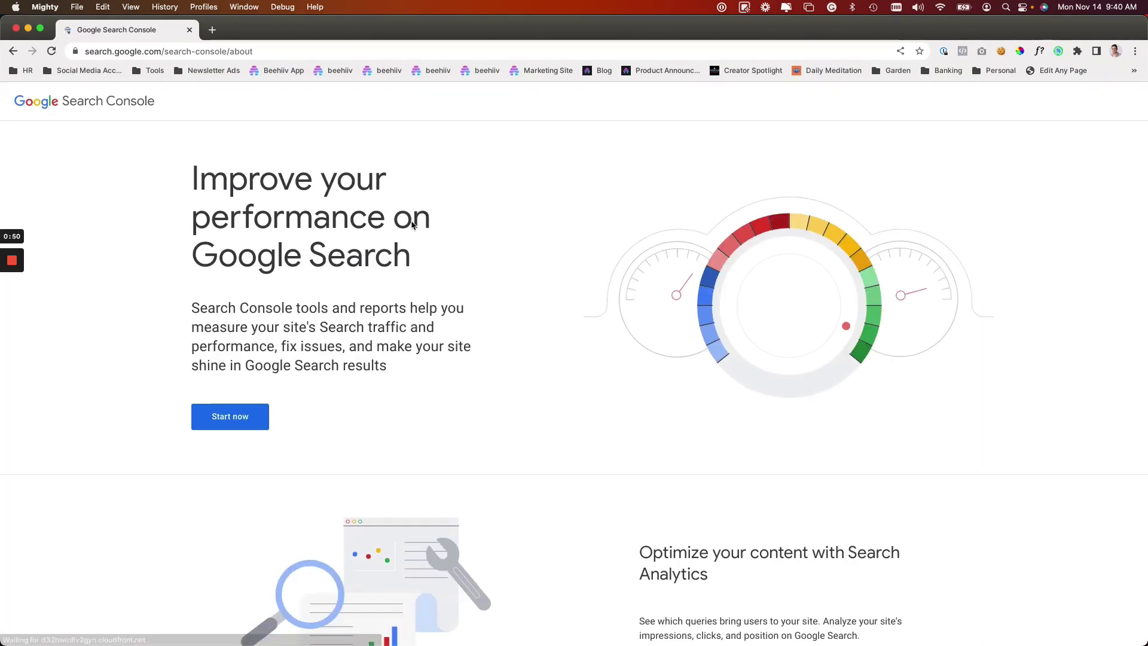
click(240, 416)
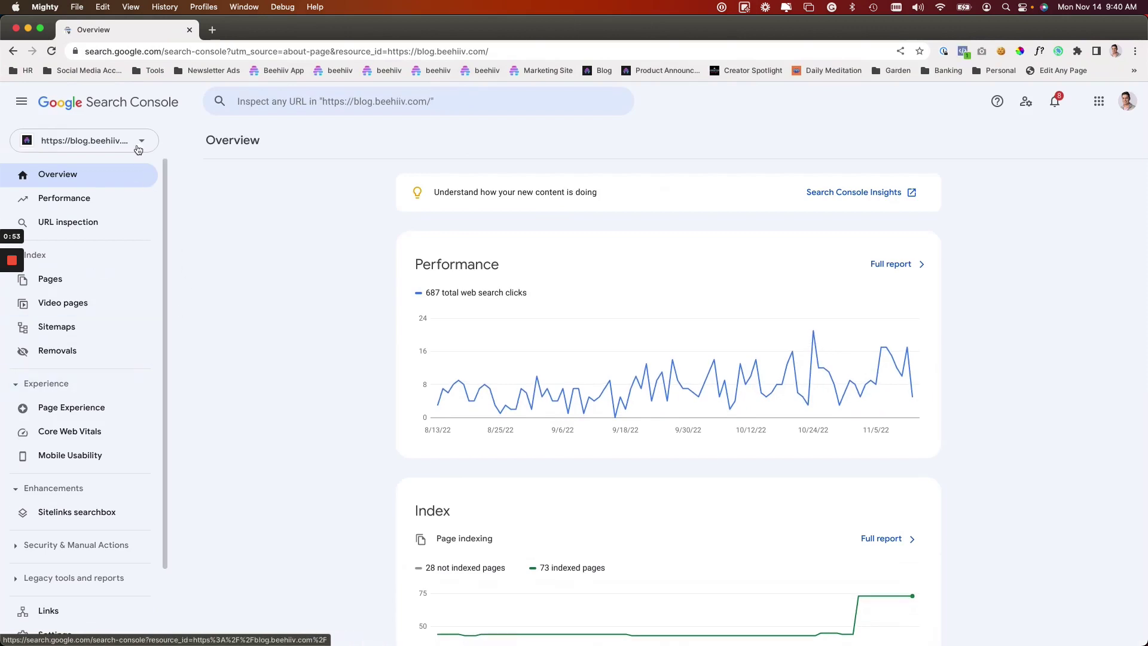
- From the property selector dropdown, choose Add property
click(84, 140)
click(360, 224)
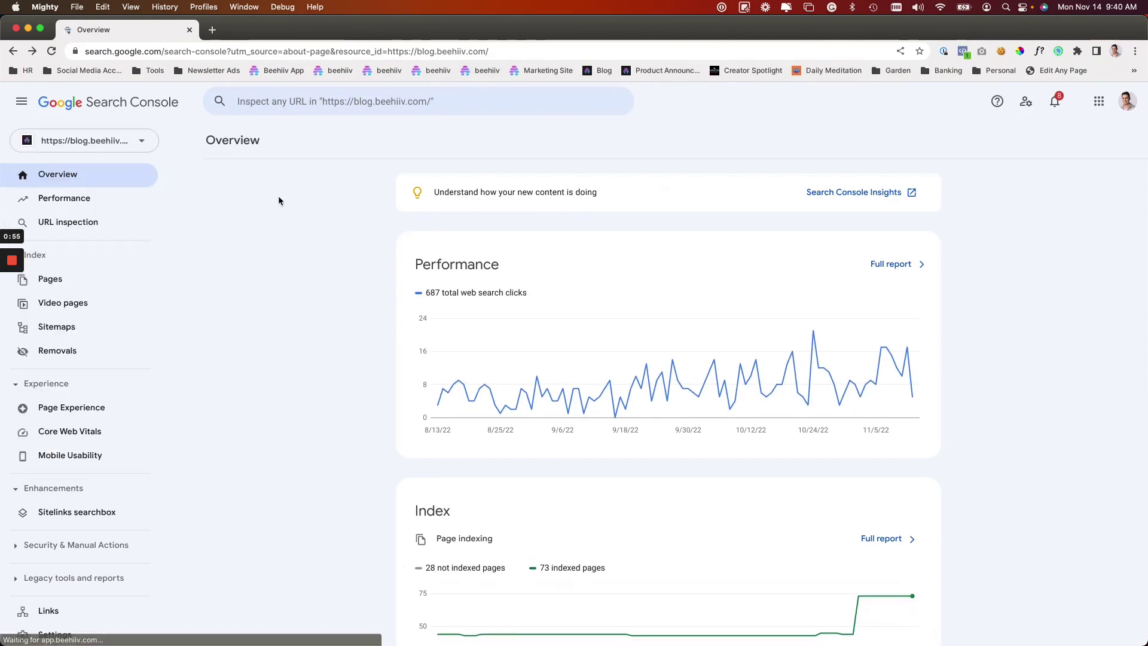
click(147, 150)
click(310, 167)
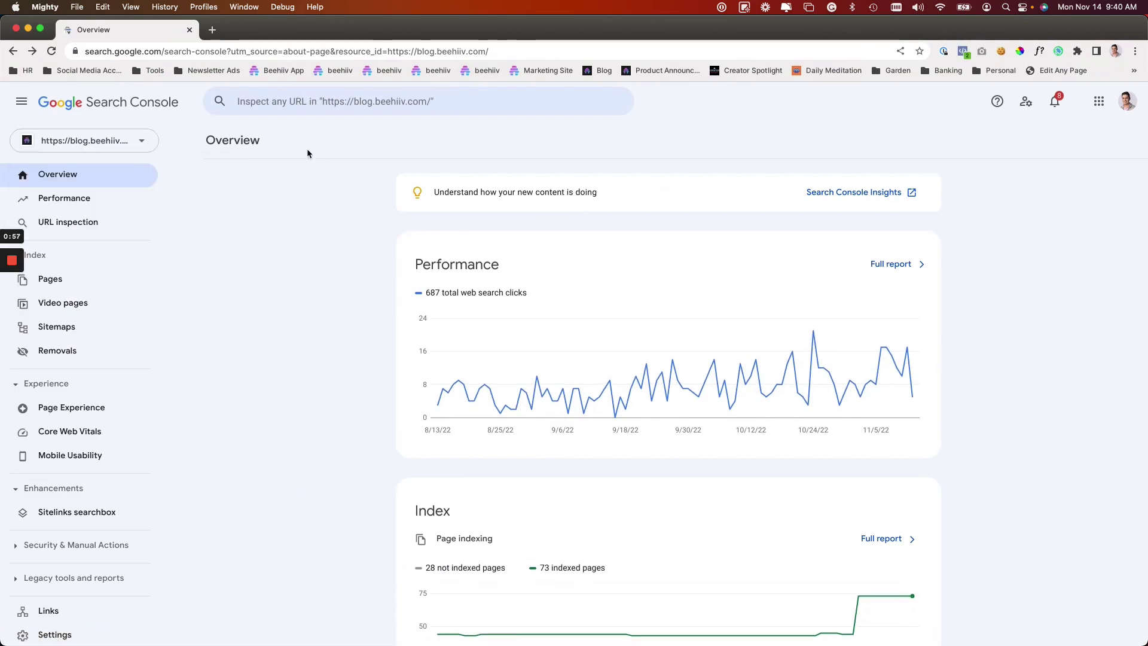
click(84, 140)
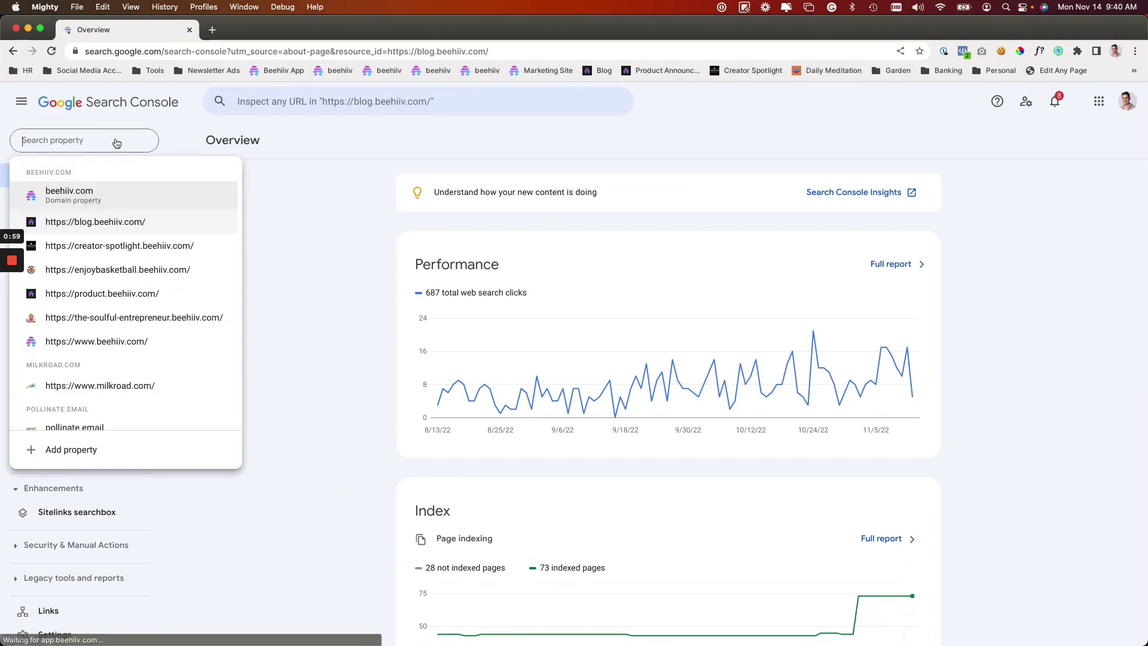
click(82, 455)
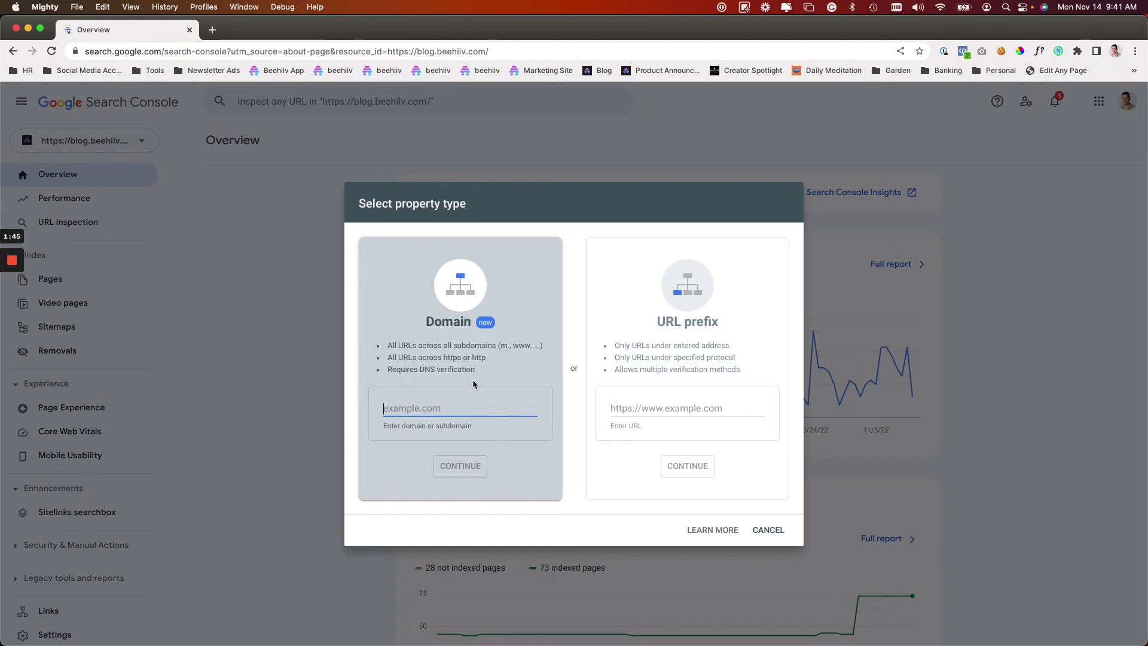
click(643, 401)
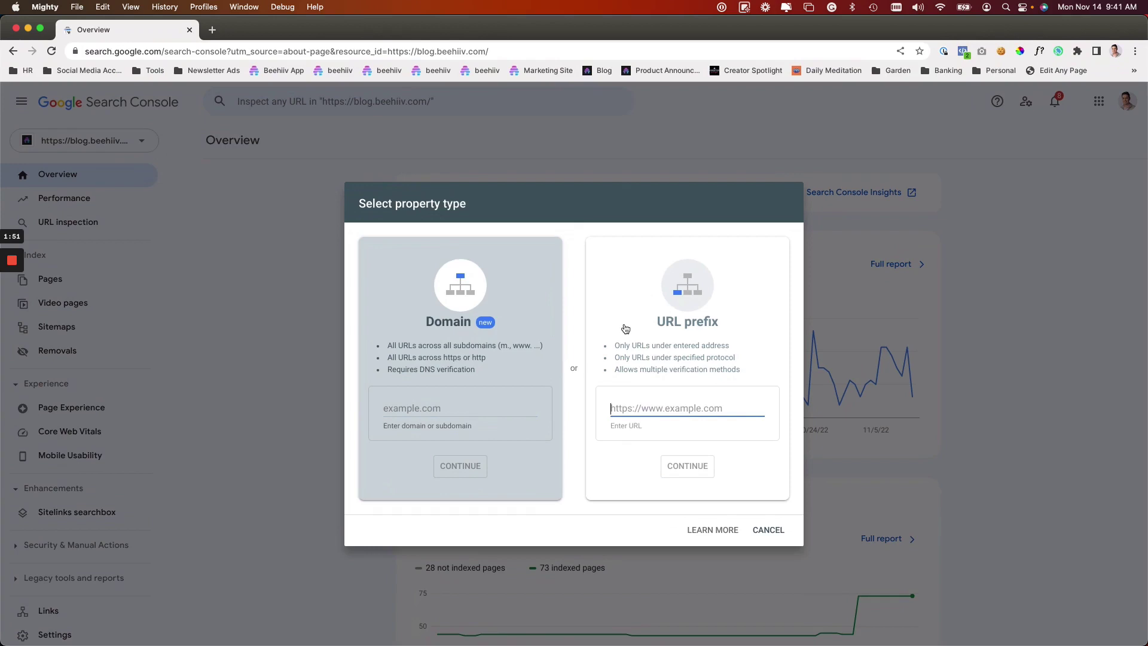
text(https://)
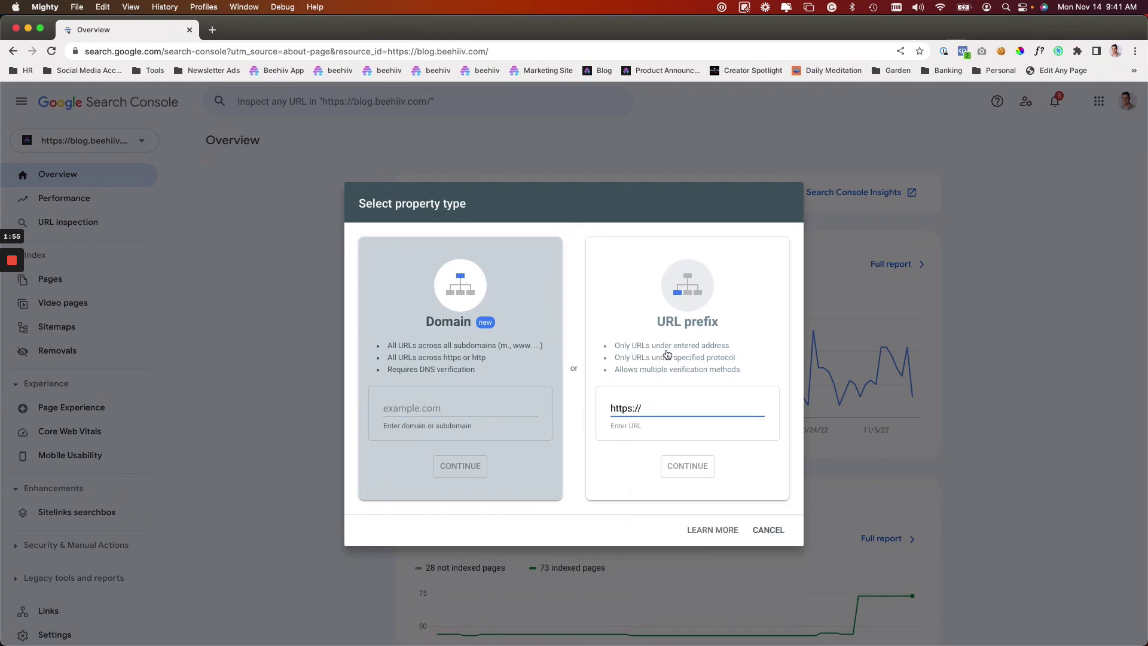
drag(616, 408, 649, 408)
click(650, 408)
triple_click(632, 408)
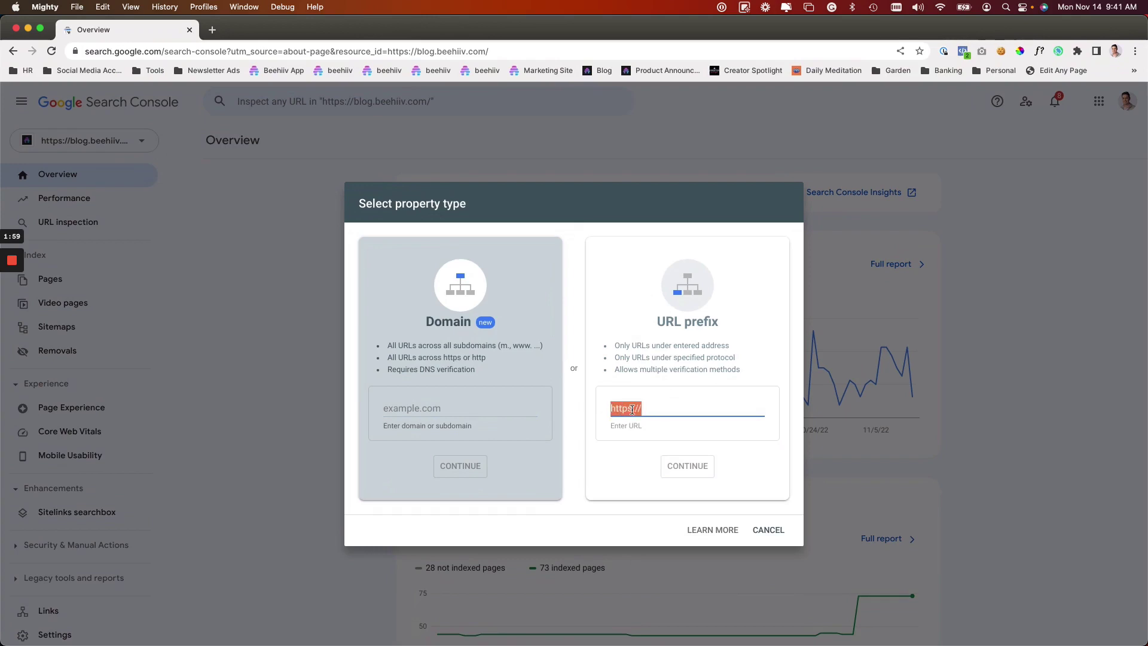
click(654, 410)
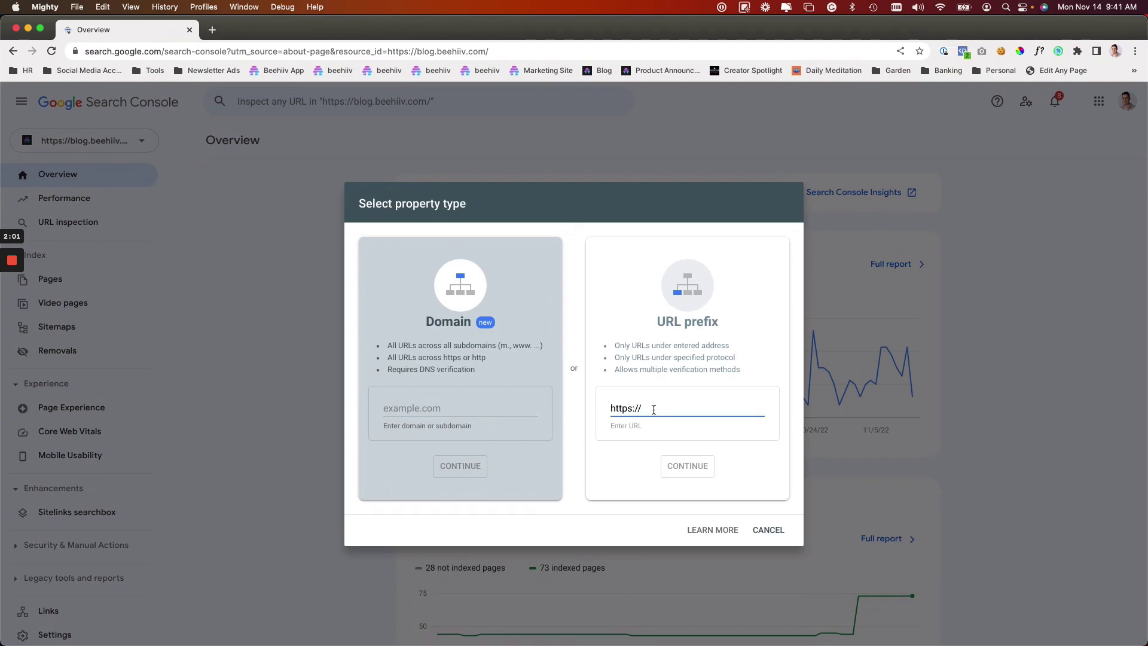
text(example.)
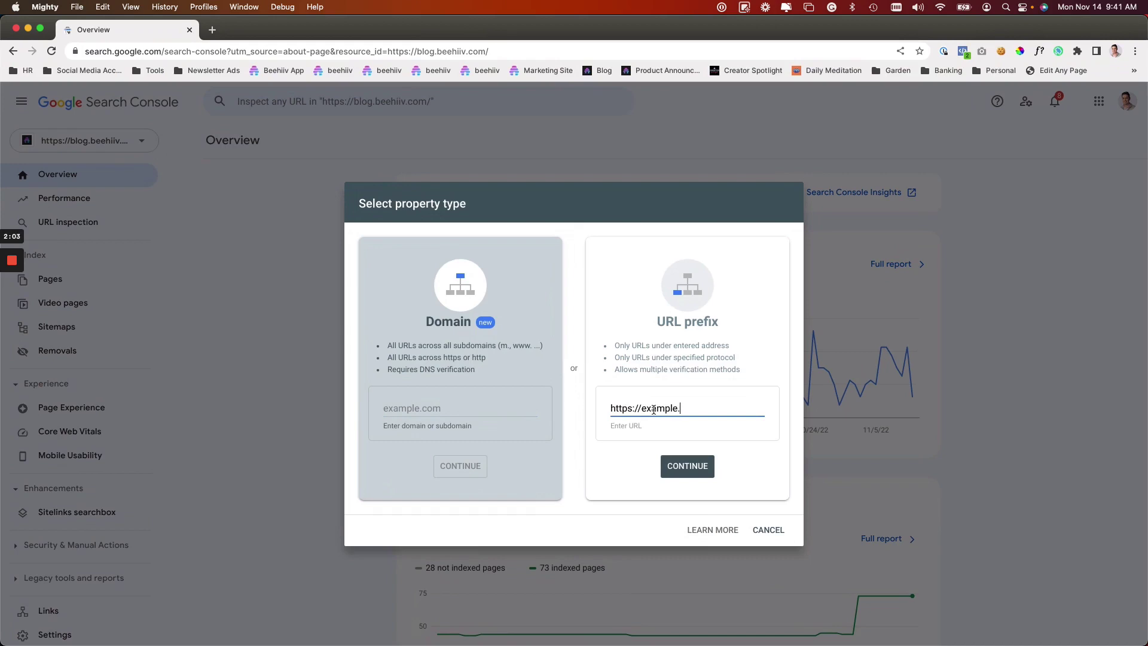
text(beehiiv.com)
triple_click(740, 411)
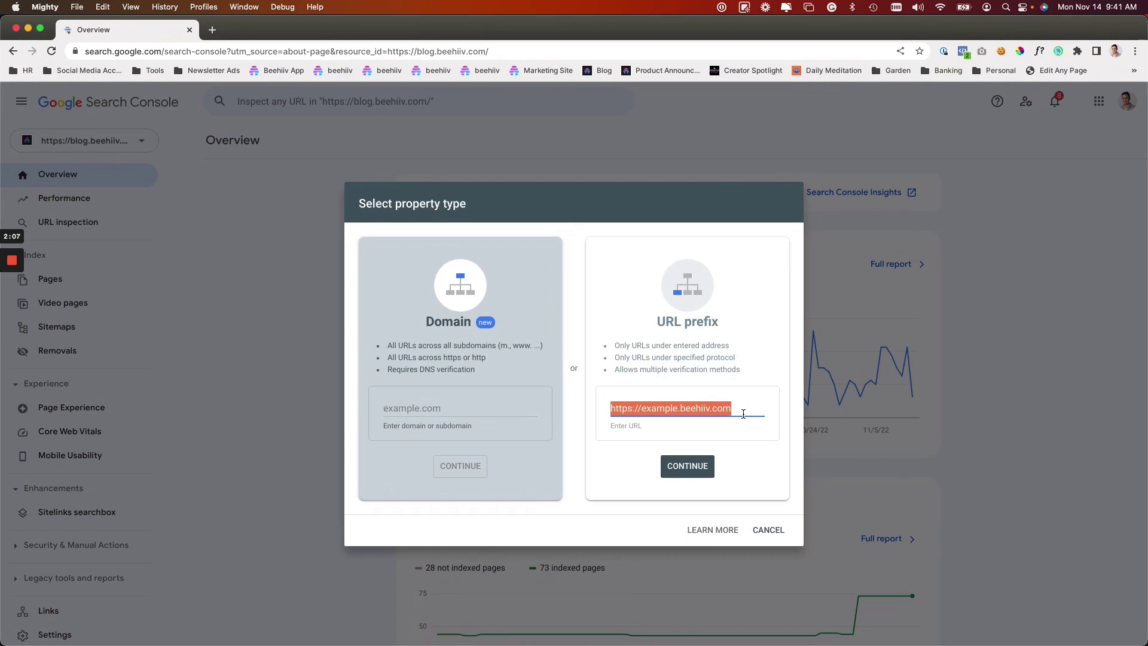
click(740, 418)
- Submit the URL-prefix property and expand the Google Analytics verification method
click(697, 460)
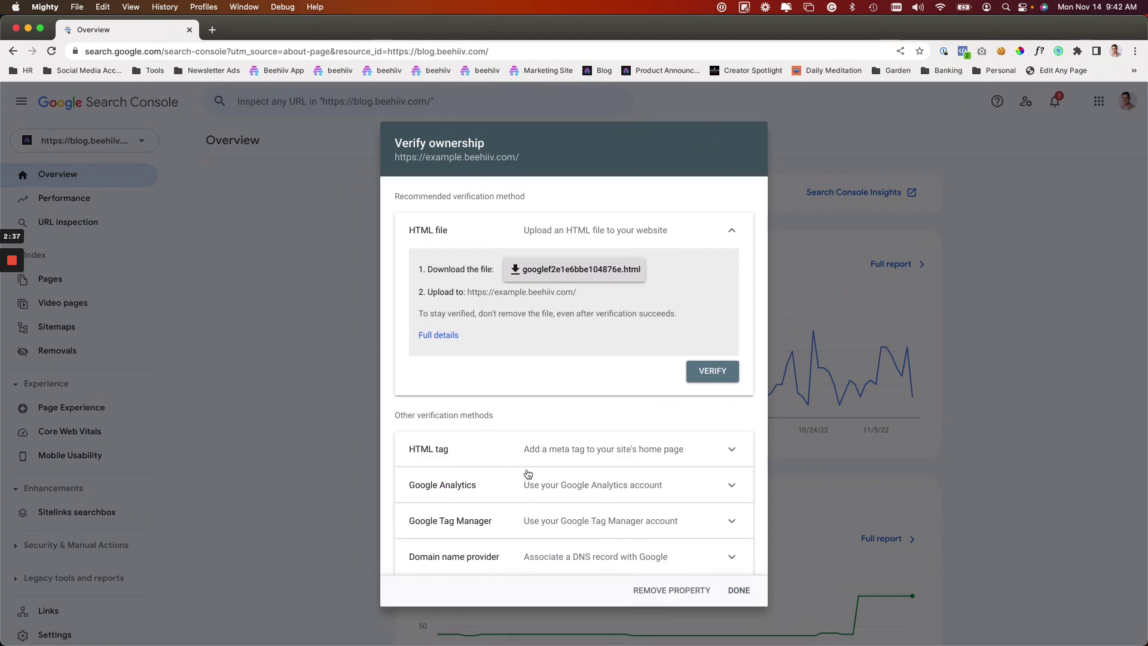
click(567, 487)
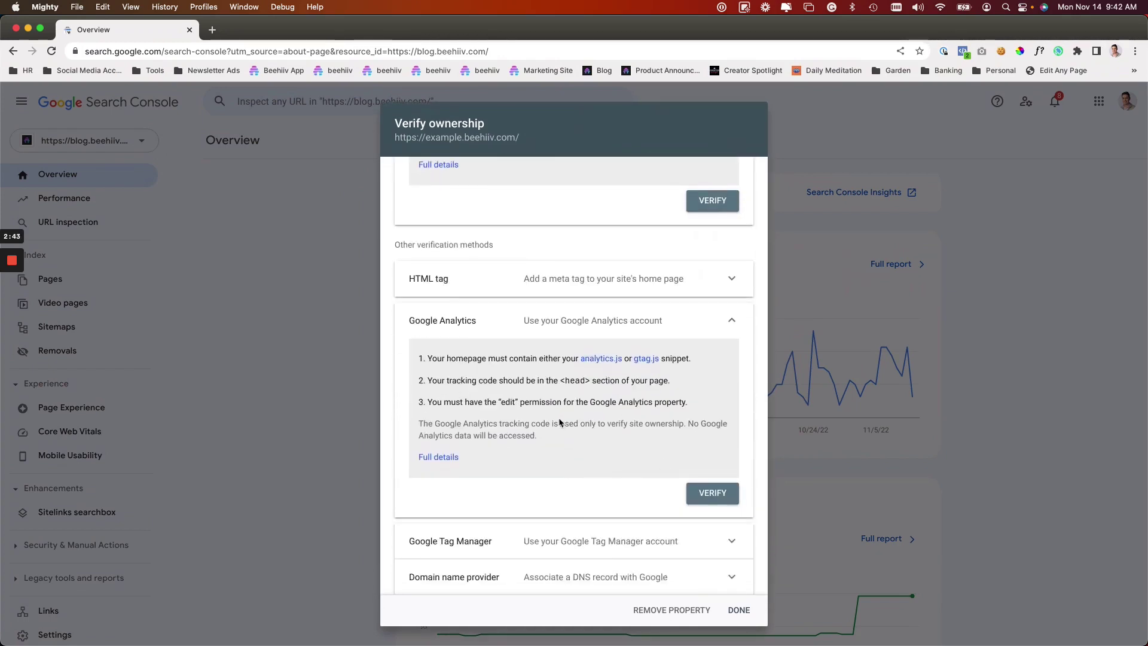
click(212, 30)
- Load app.beehiiv, view Settings > Website > Analytics tracking pixels, then return to Search Console
text(app)
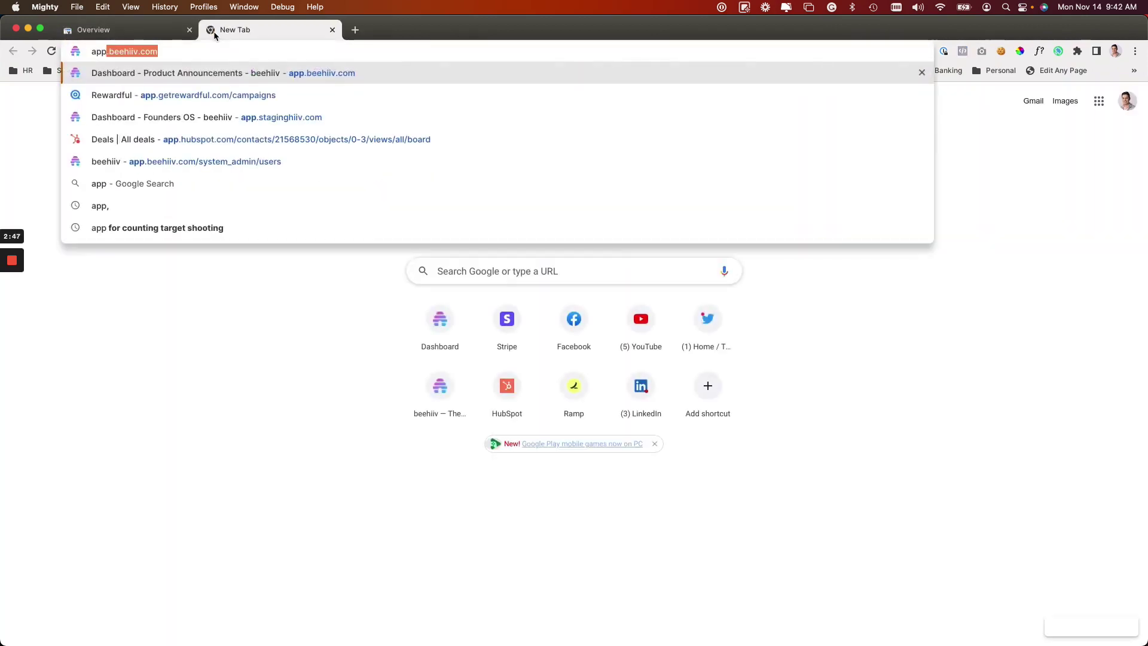
text(.beehiiv)
key(Return)
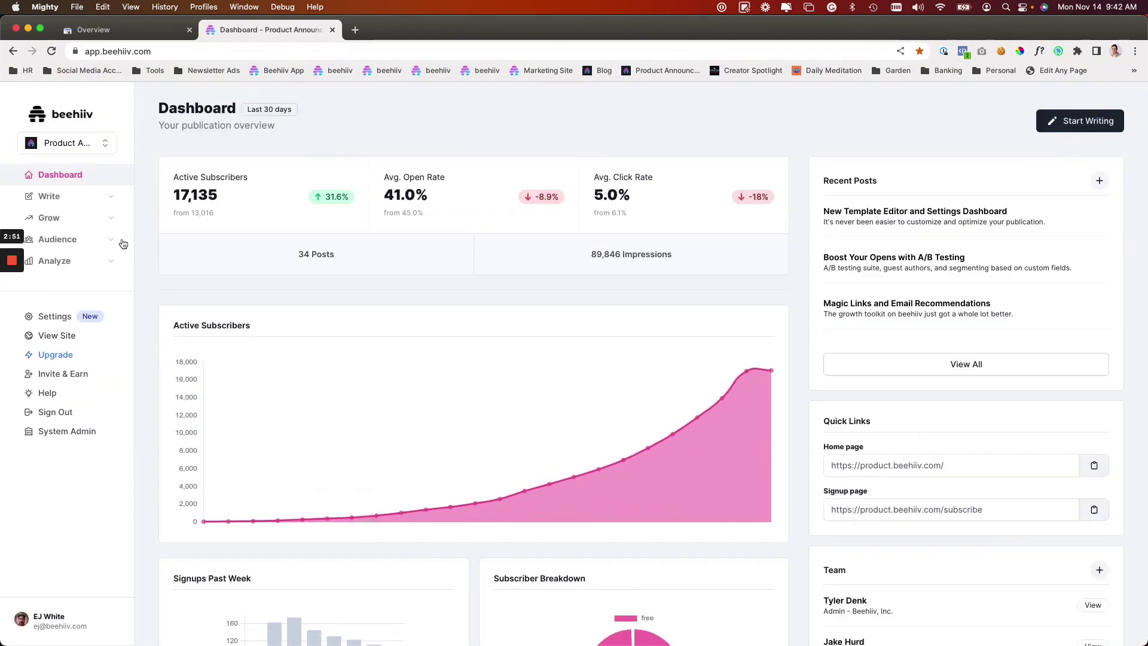
click(51, 317)
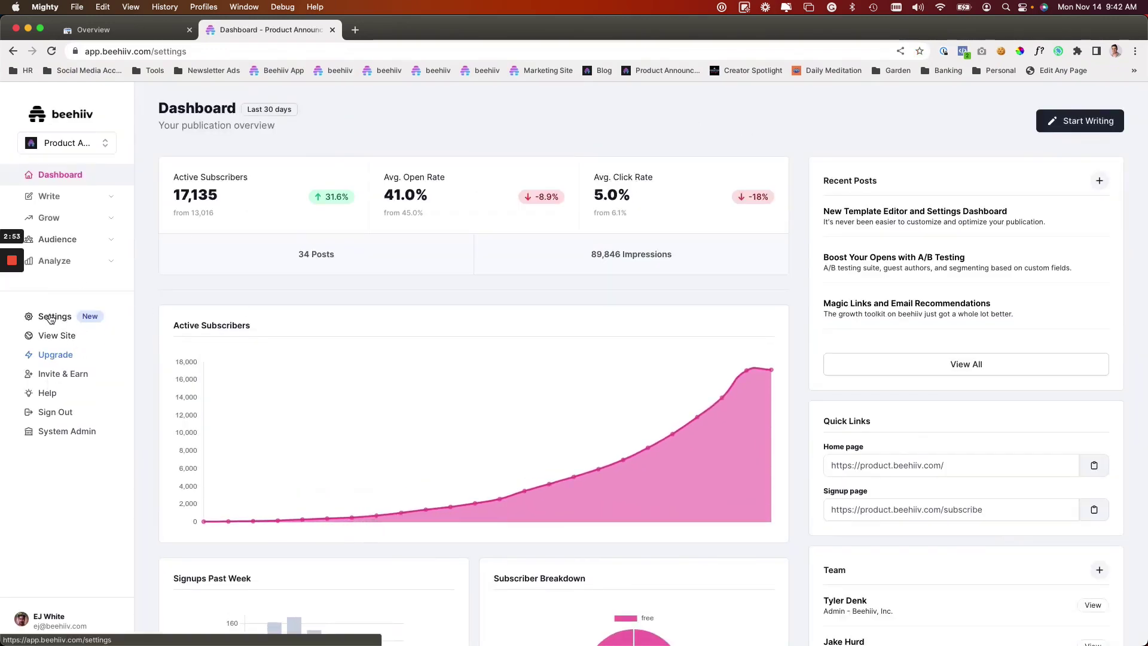
click(62, 278)
click(65, 310)
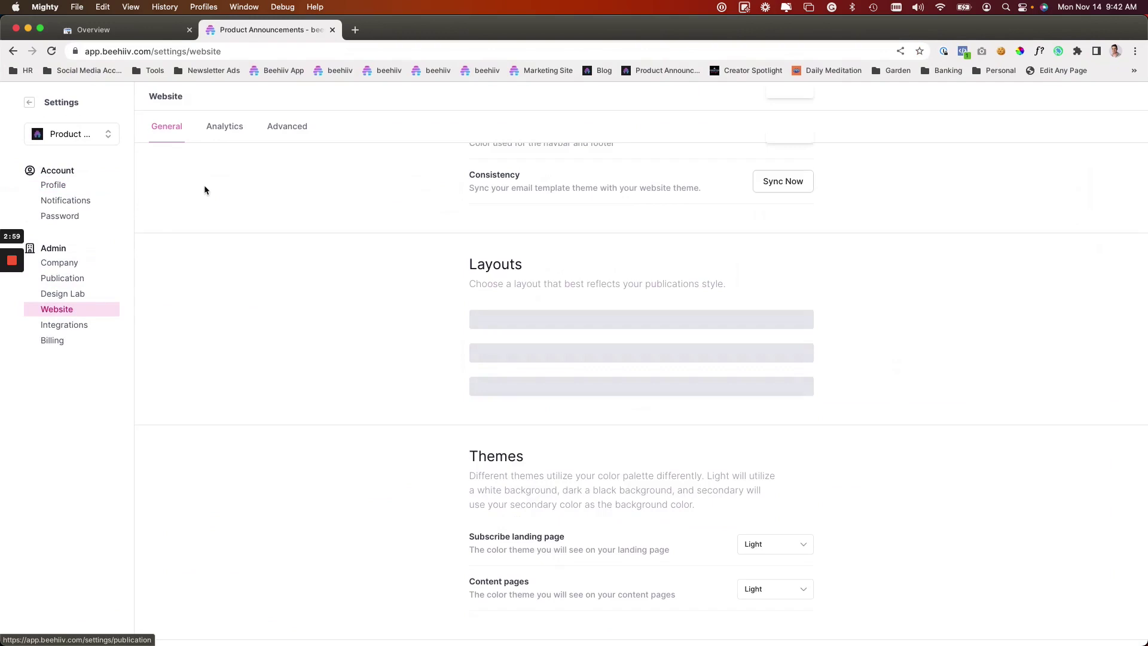
click(219, 127)
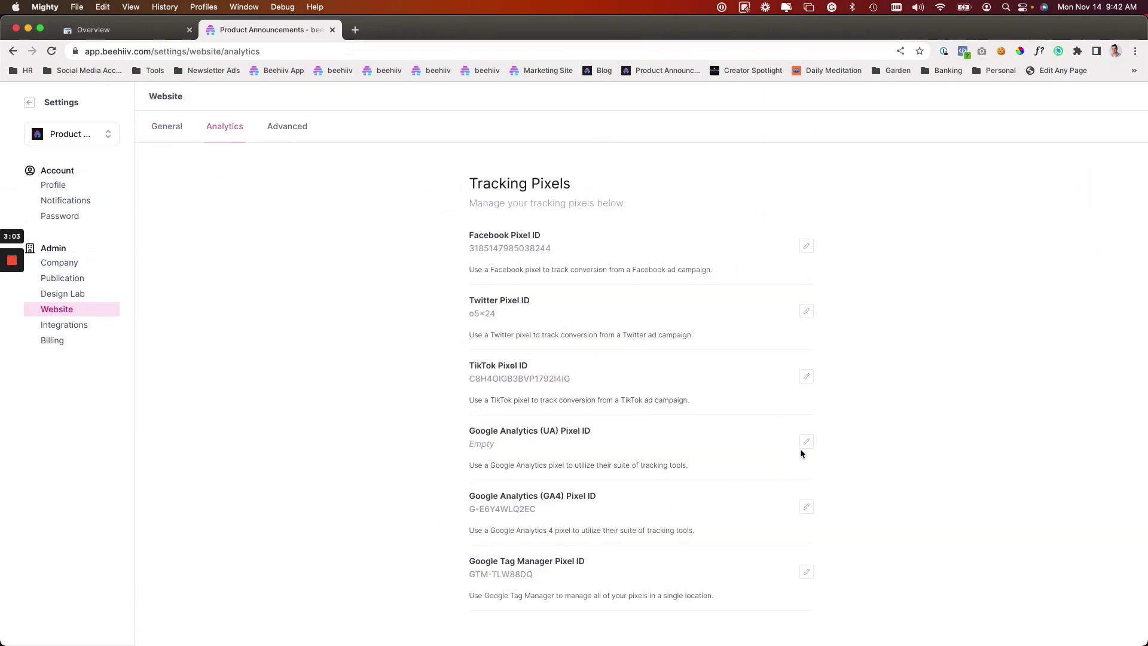
click(102, 29)
- Expand Google Tag Manager verification, then select the Google Tag Manager Pixel ID in beehiiv
click(543, 531)
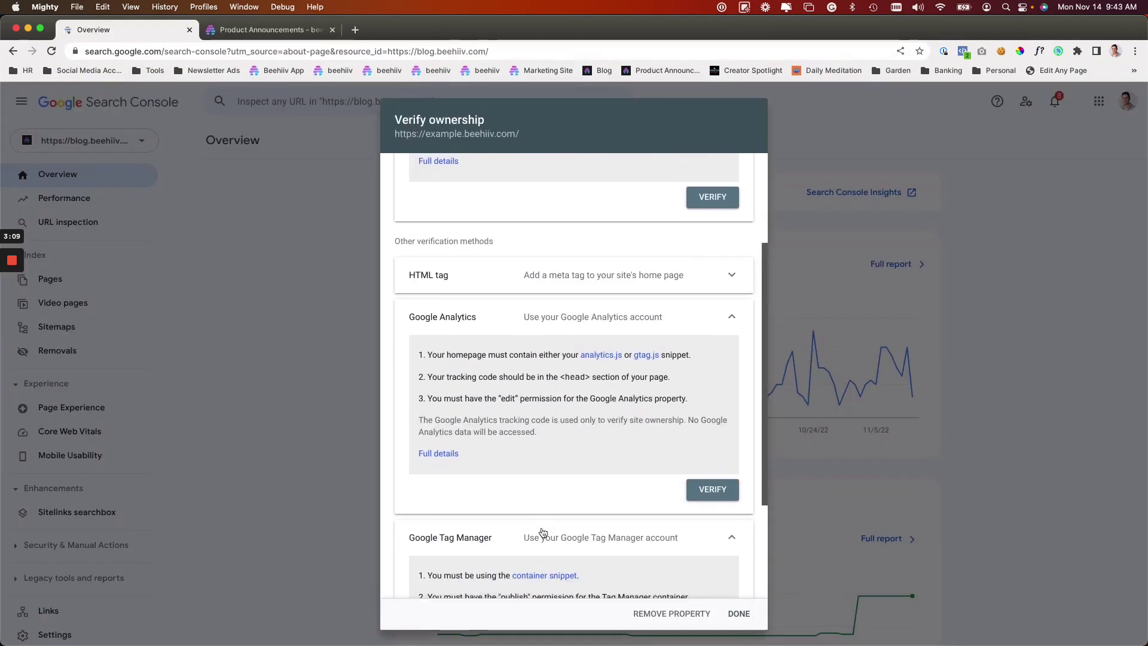
scroll(541, 529, down, 3)
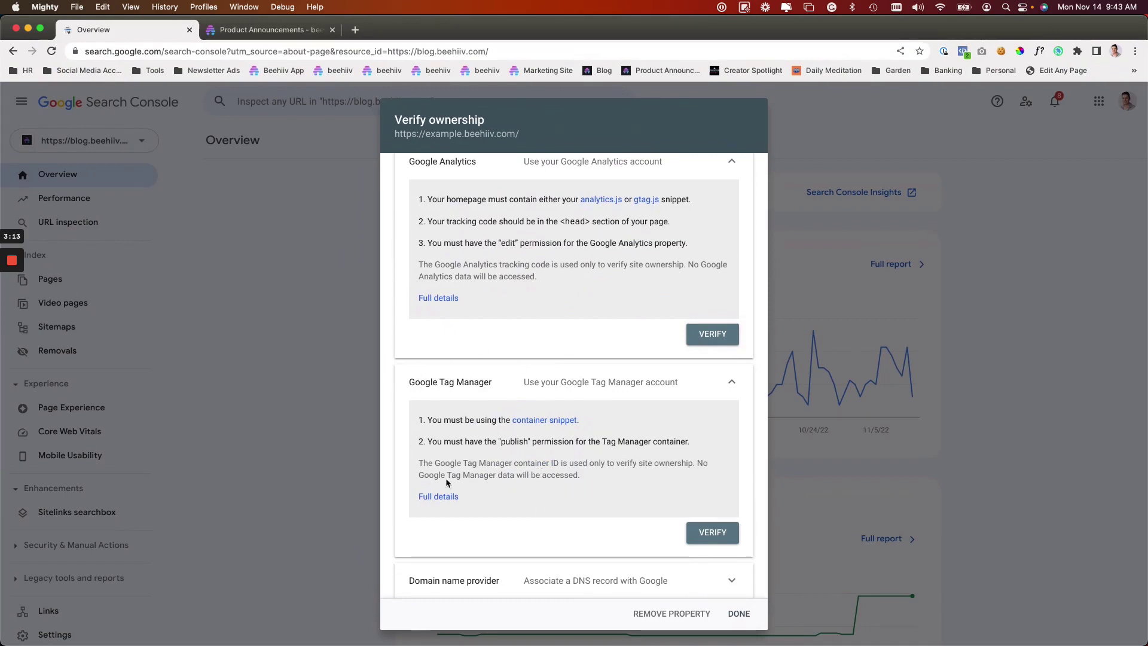
click(257, 29)
drag(543, 584, 452, 579)
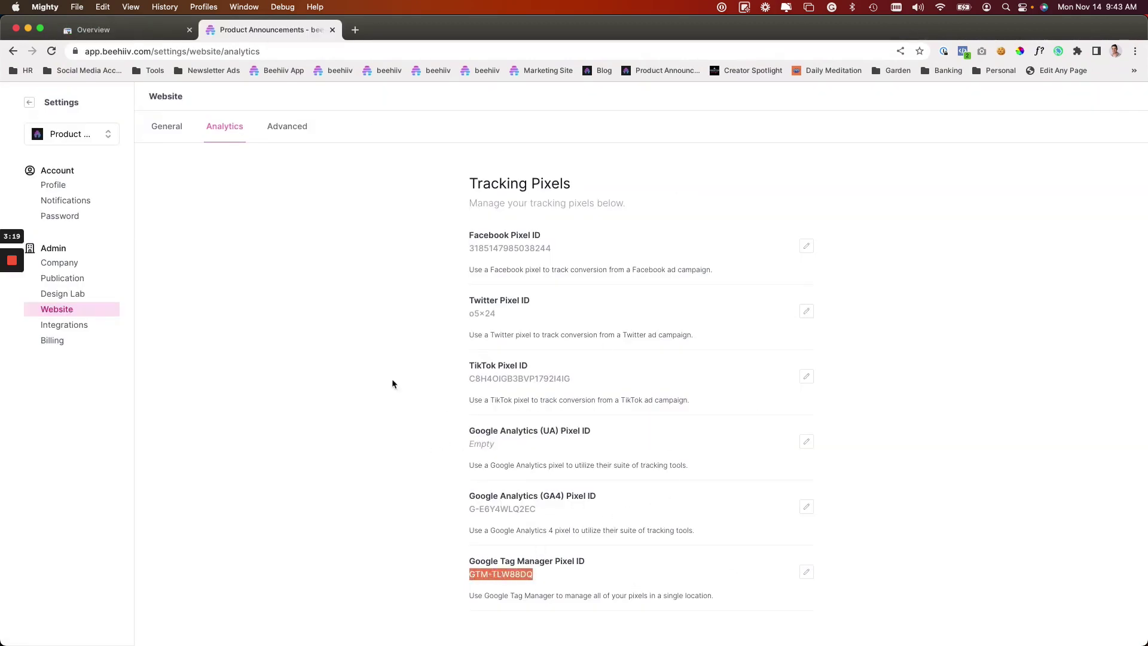
- Switch back to the Search Console tab with the Verify ownership dialog
click(111, 31)
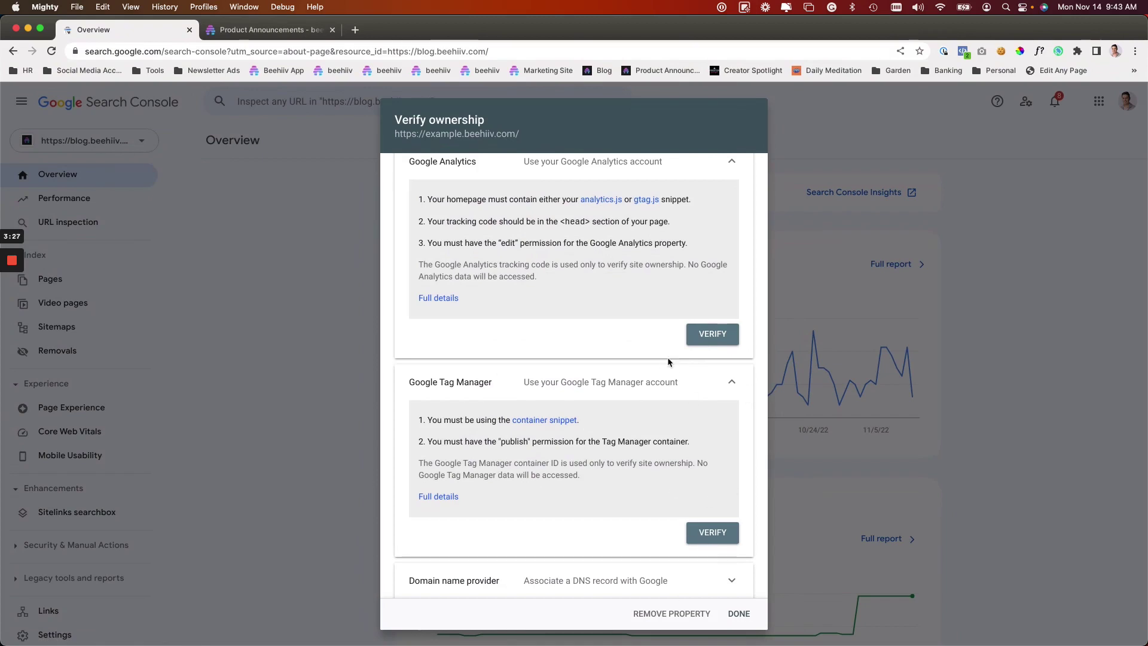
- Close Verify ownership with DONE and check the property list without switching properties
scroll(663, 360, up, 2)
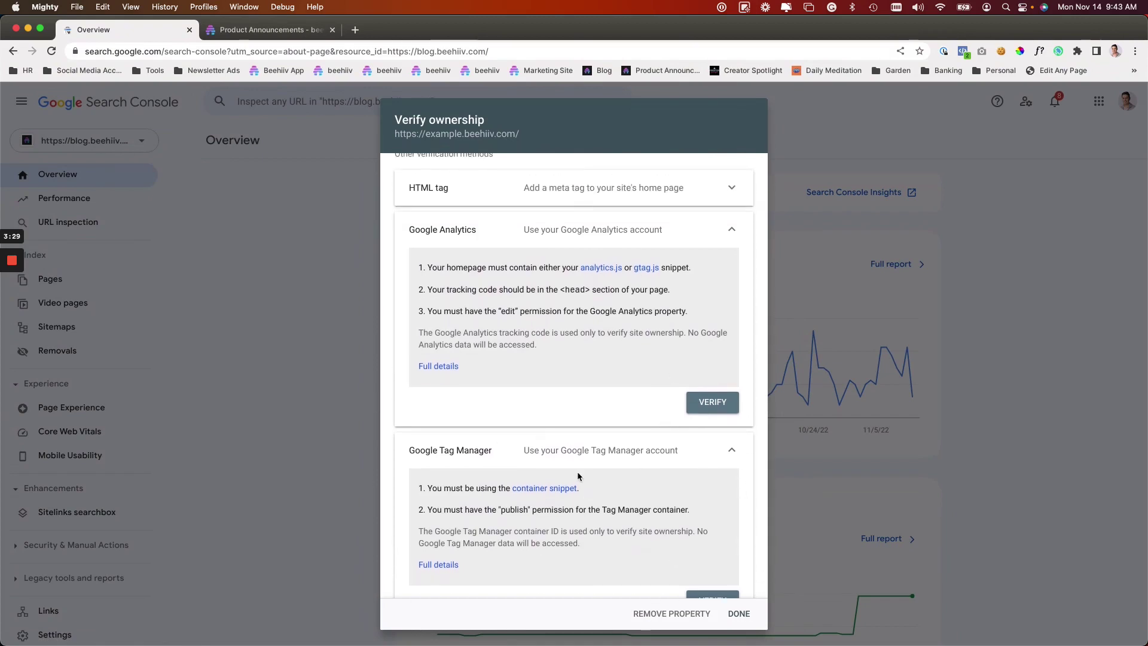
scroll(580, 472, down, 1)
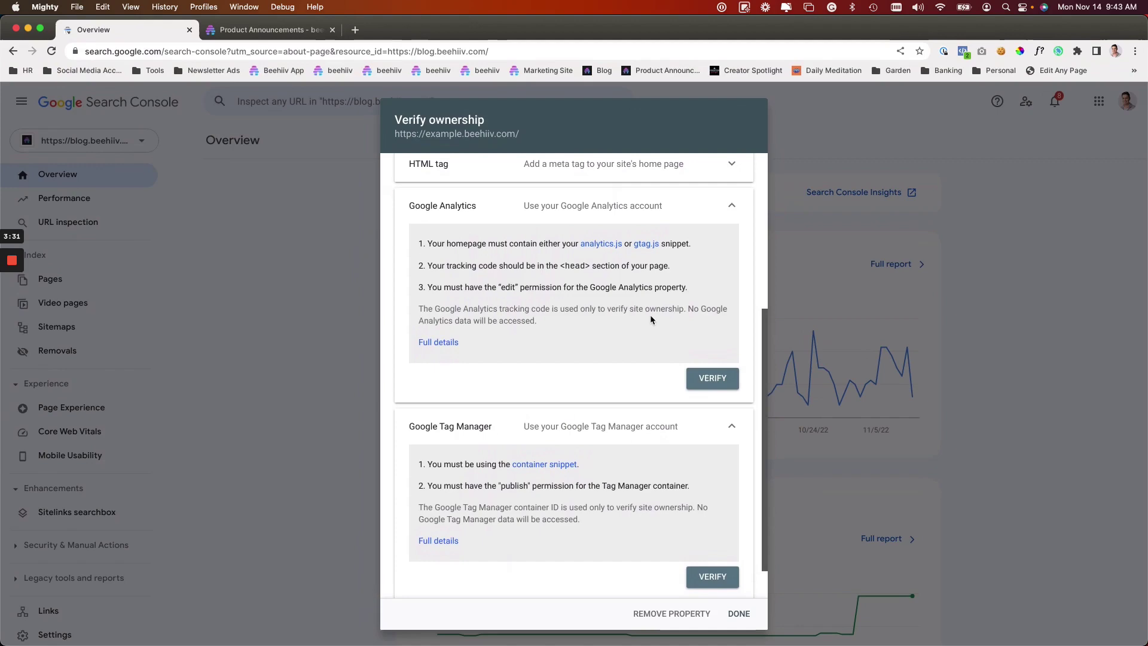
scroll(658, 436, down, 1)
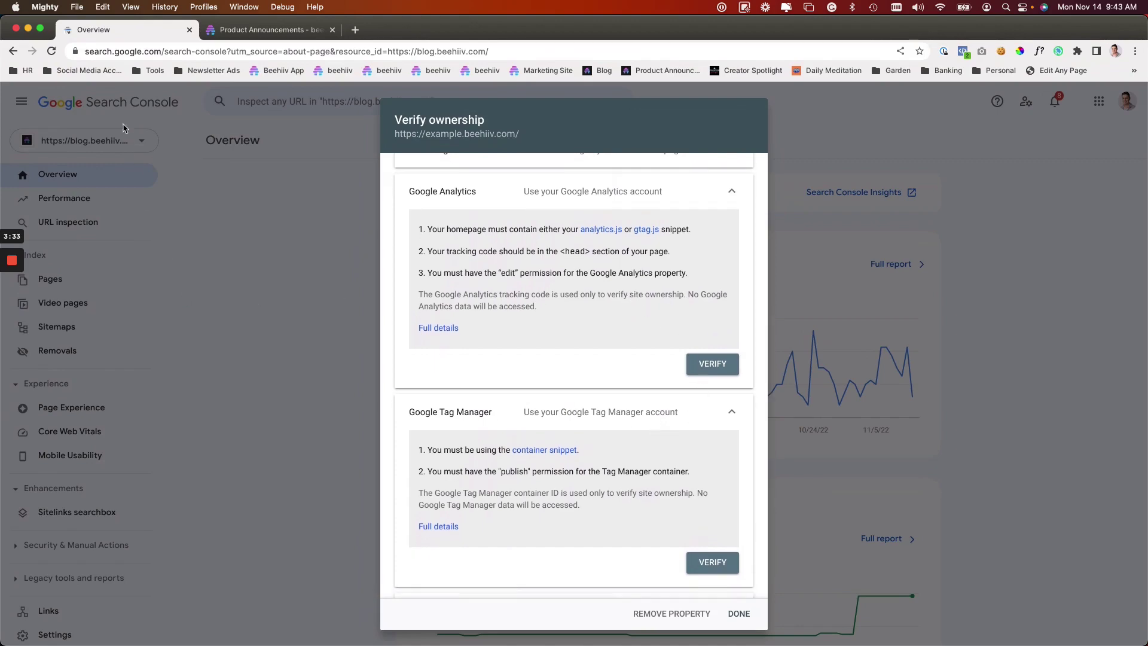
click(737, 616)
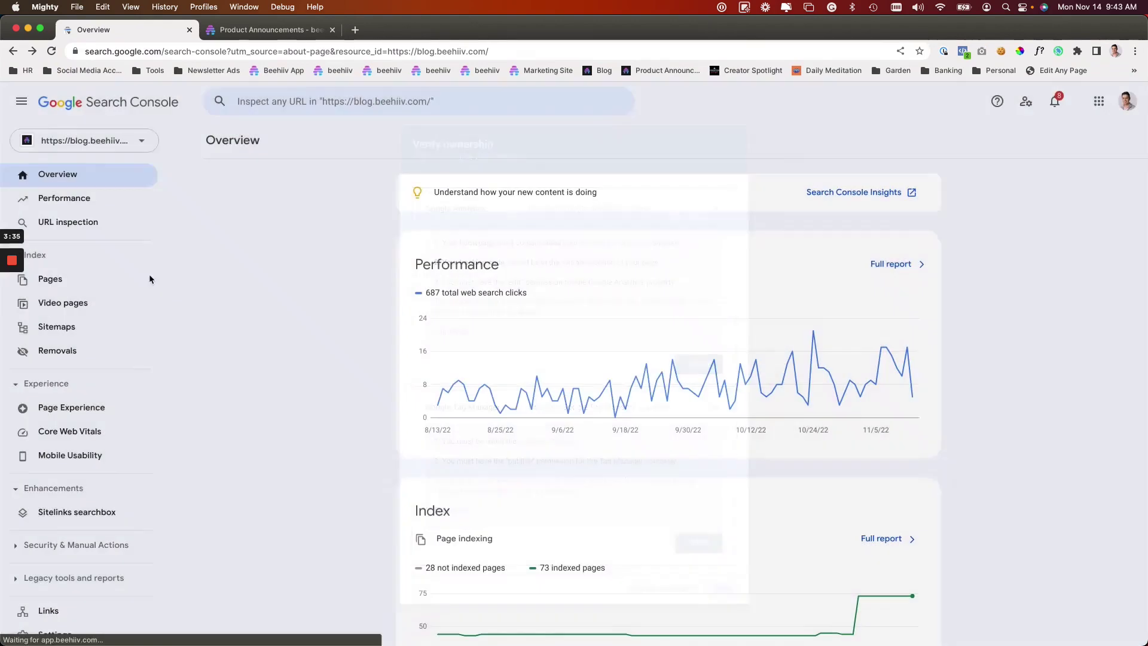
click(84, 141)
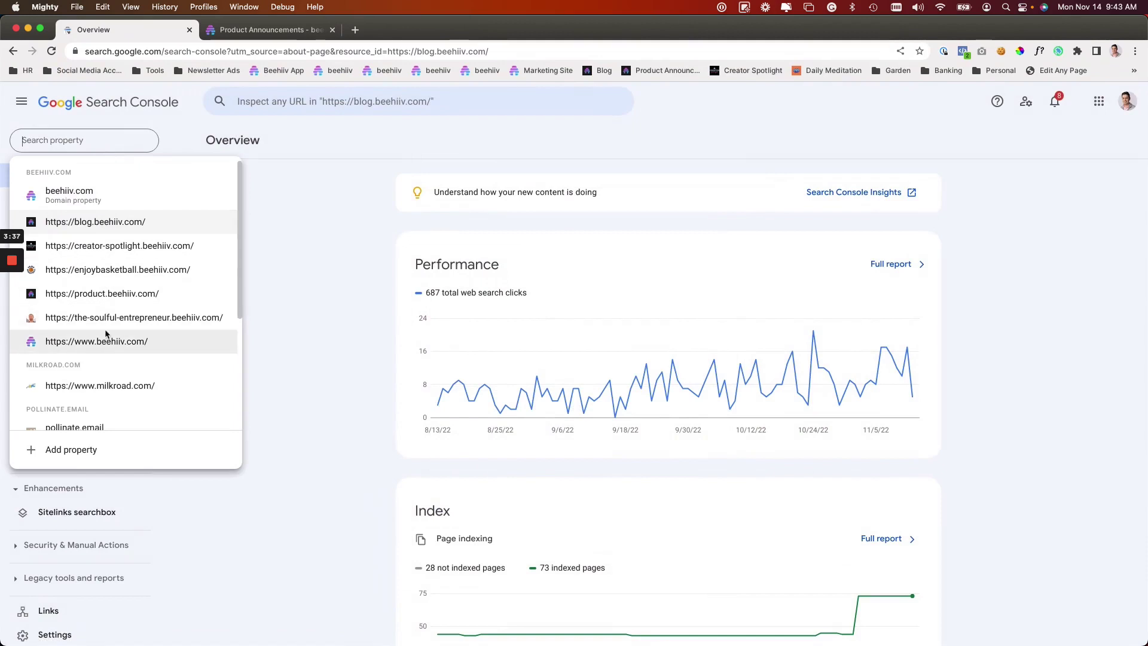
click(281, 214)
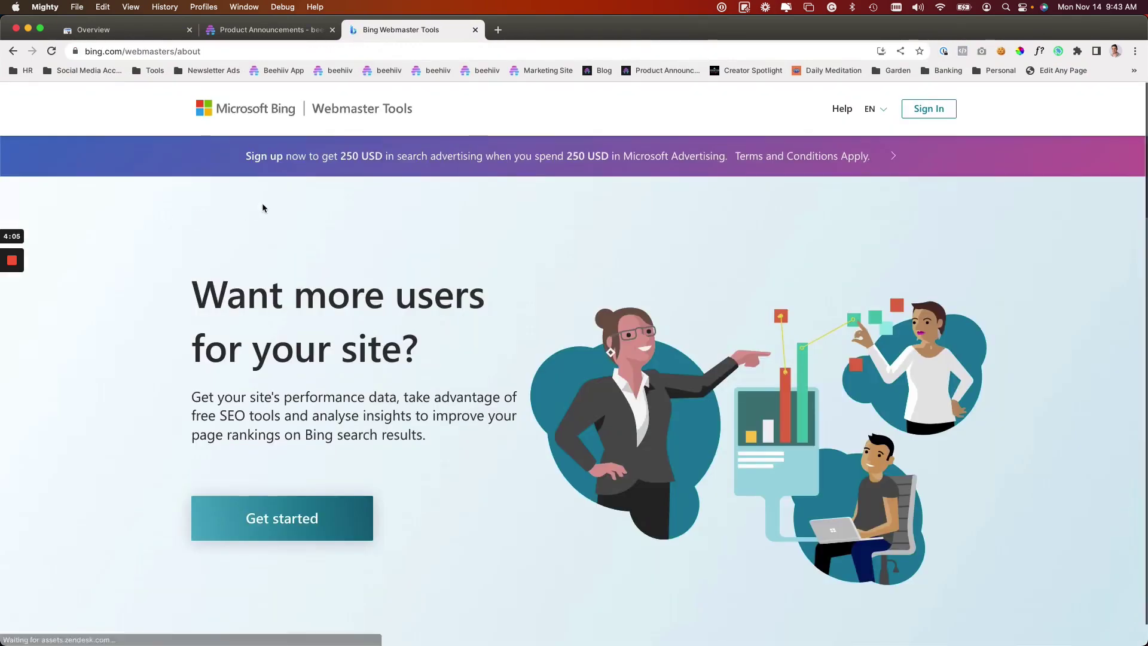
- Get started in Bing Webmaster Tools and sign in with a Google account
click(289, 524)
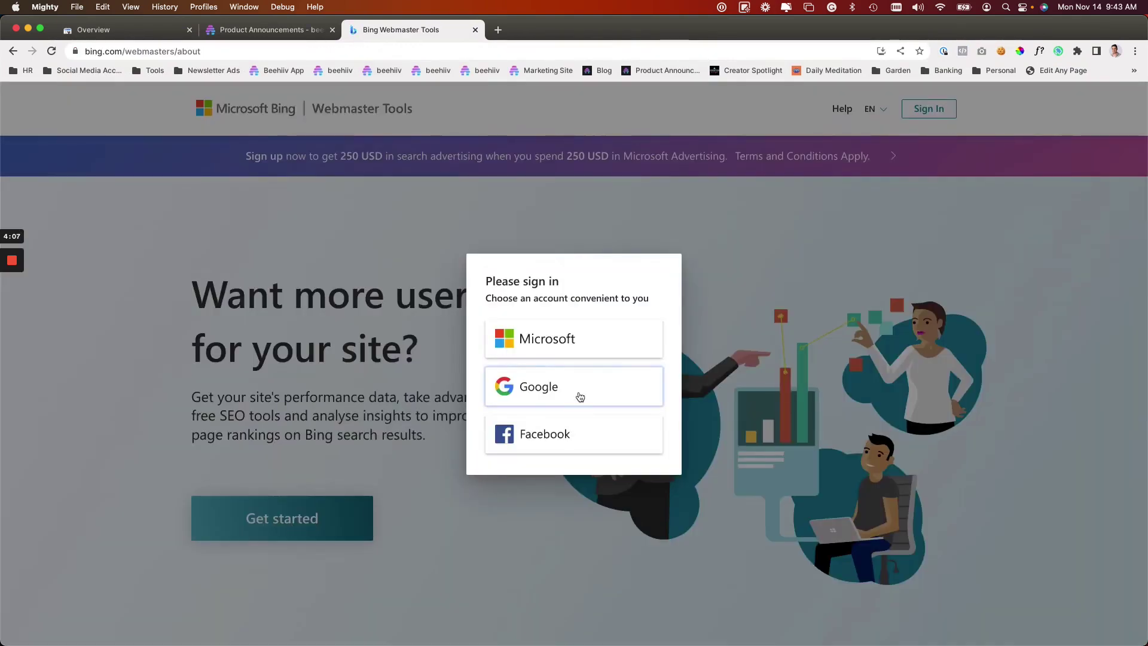
click(548, 399)
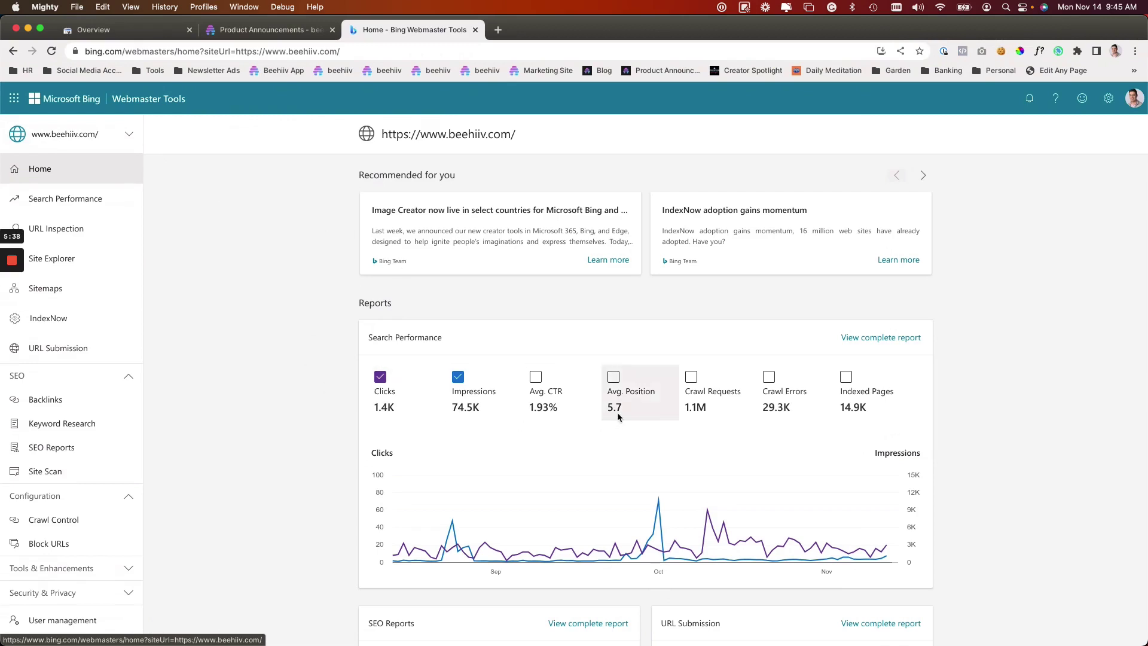
scroll(284, 324, down, 3)
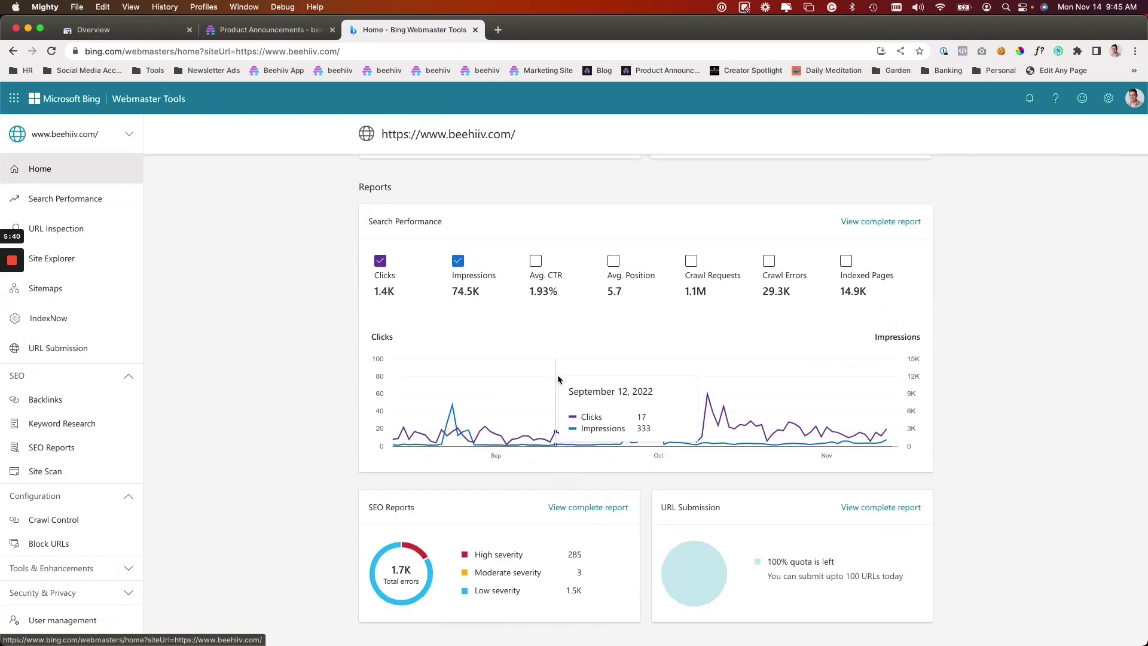
scroll(282, 325, up, 2)
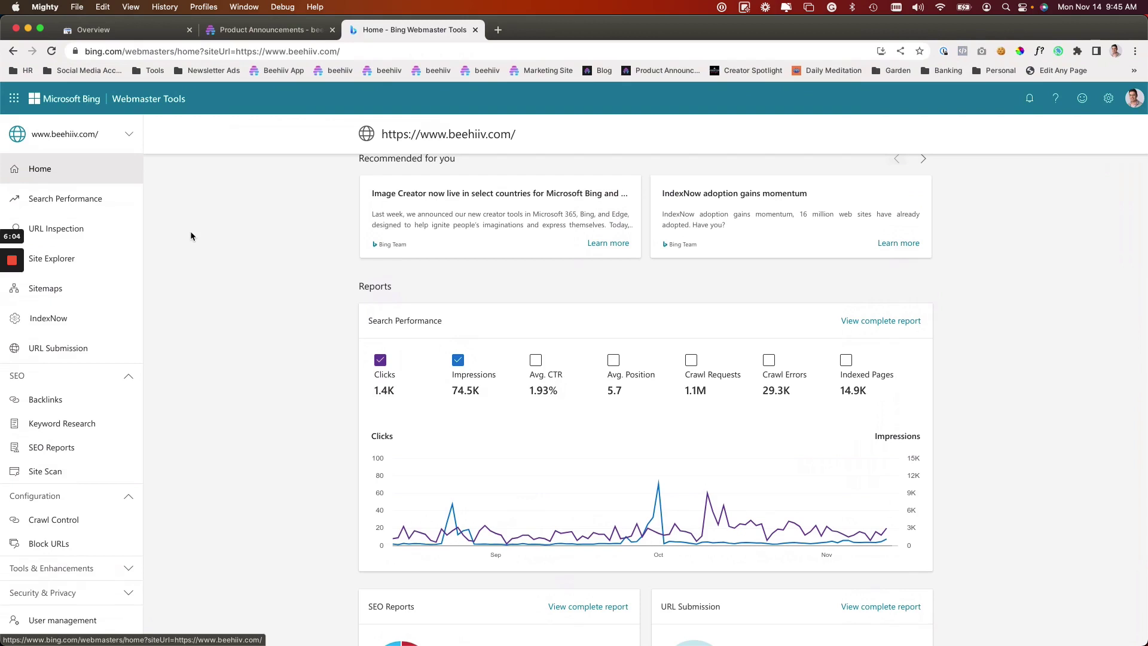
scroll(230, 279, up, 1)
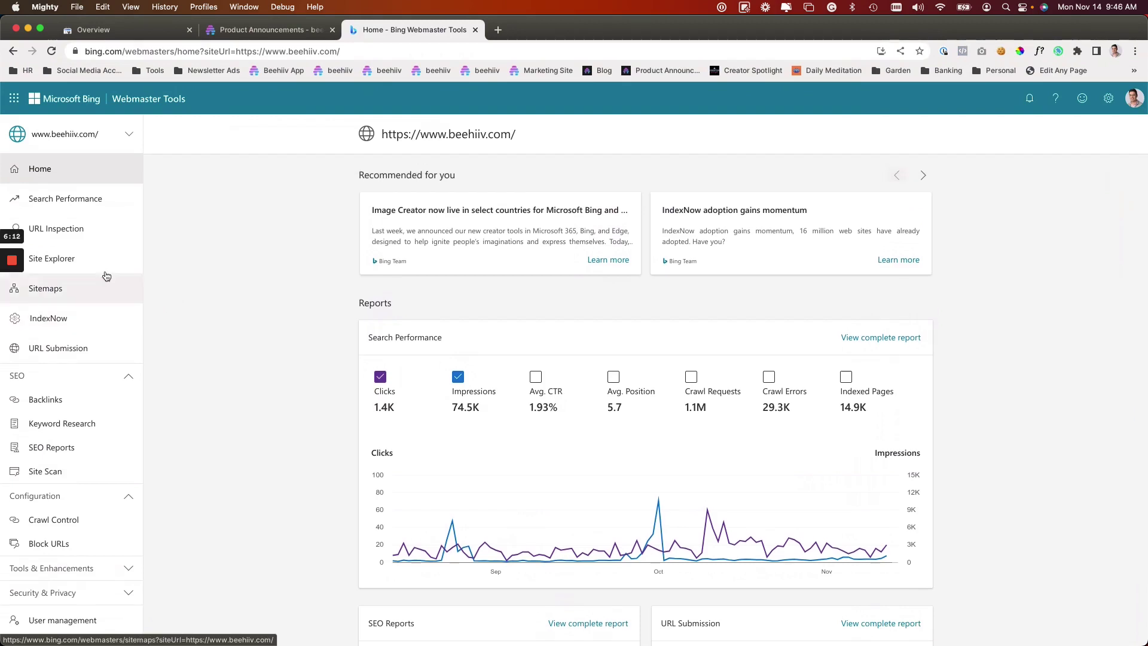
mouse_move(18, 265)
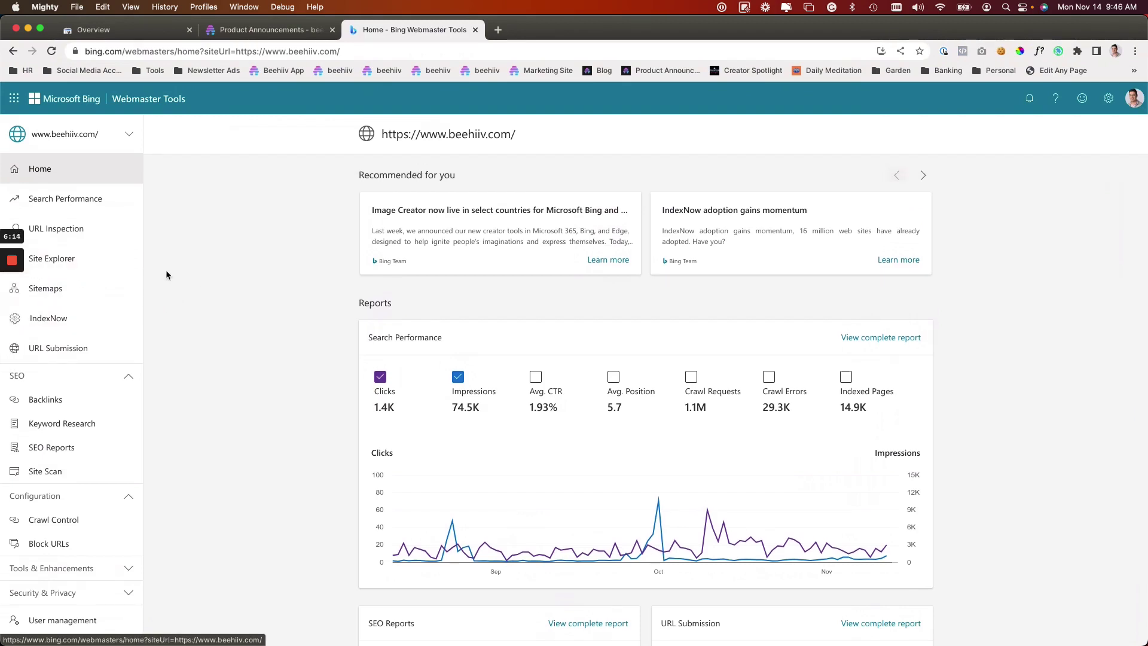